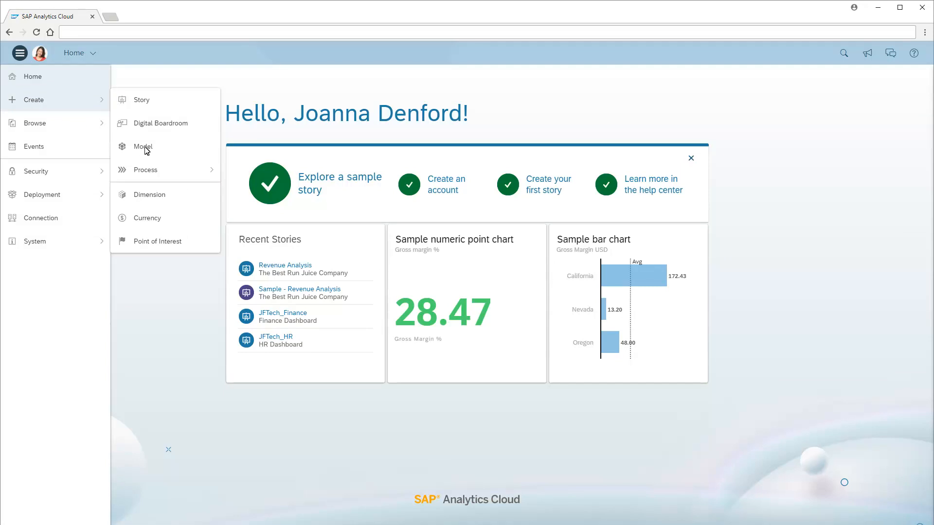
Step: Create a blank planning-enabled model named American_Athletics_Planning with the description "American Athletics operating income"
left_click(146, 150)
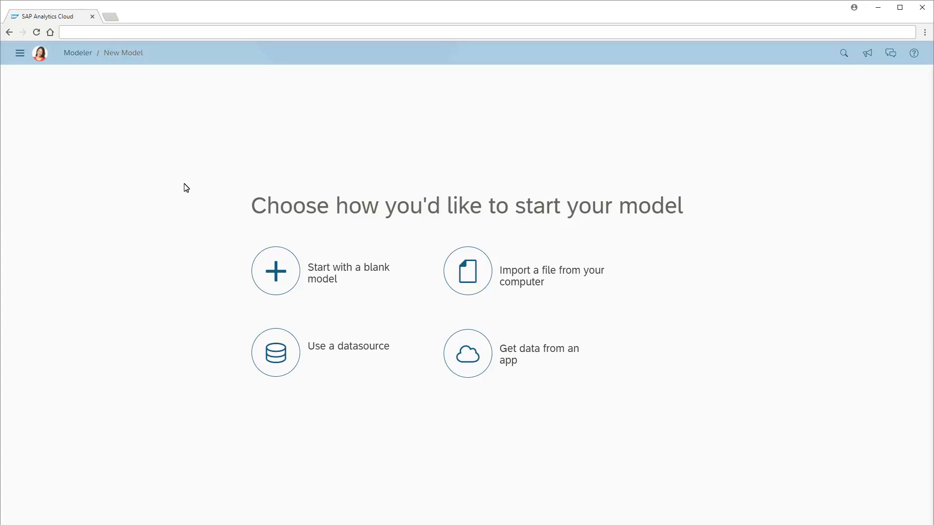
left_click(277, 275)
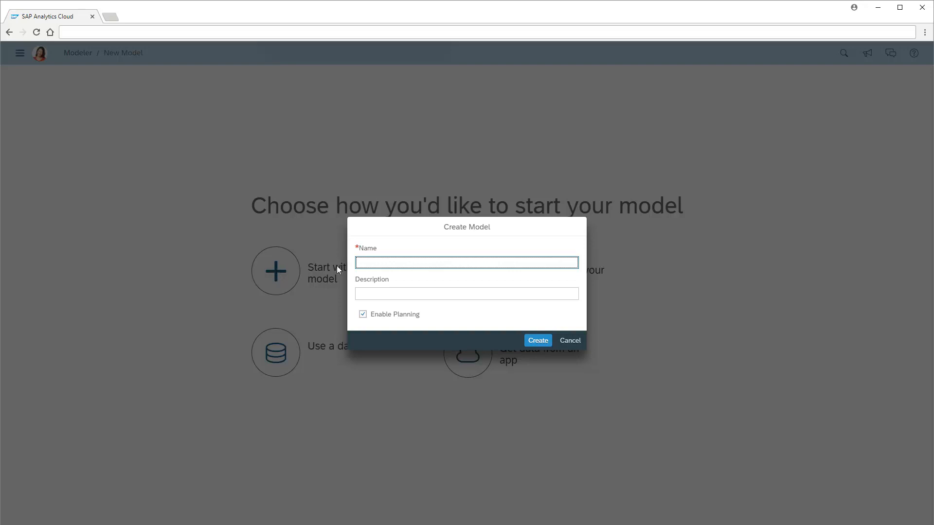
type("American_Athletics_Planning")
left_click(361, 298)
type("American Athletics operating income")
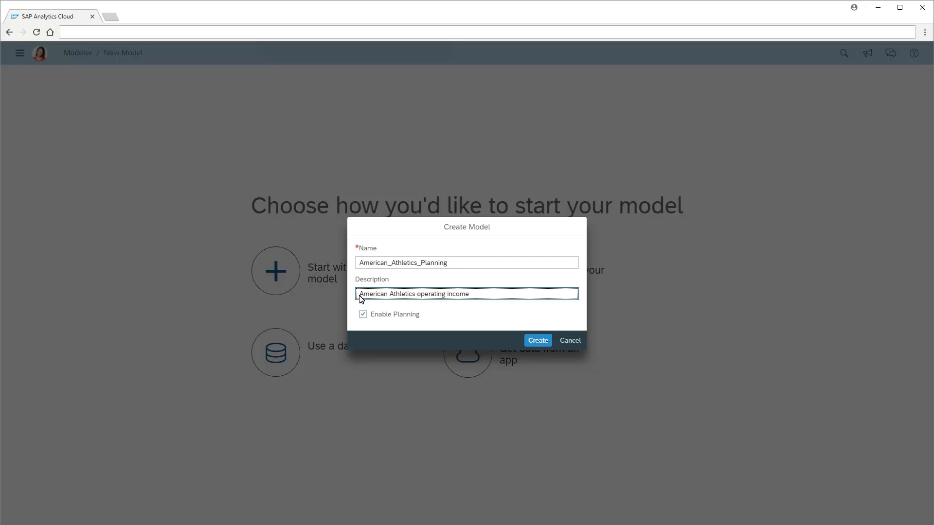
left_click(538, 341)
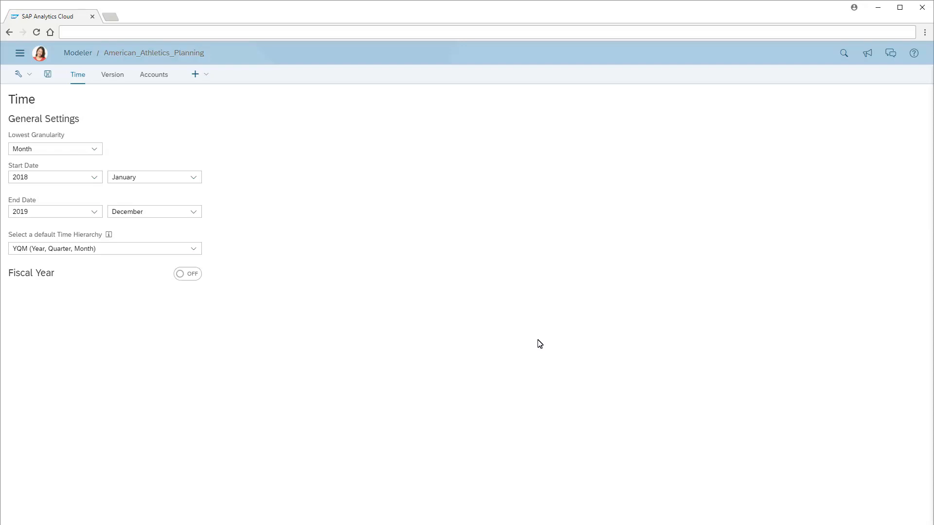
Step: Keep Month as the lowest time granularity and set the model's date range from June 2014 to December 2020
left_click(98, 154)
left_click(28, 188)
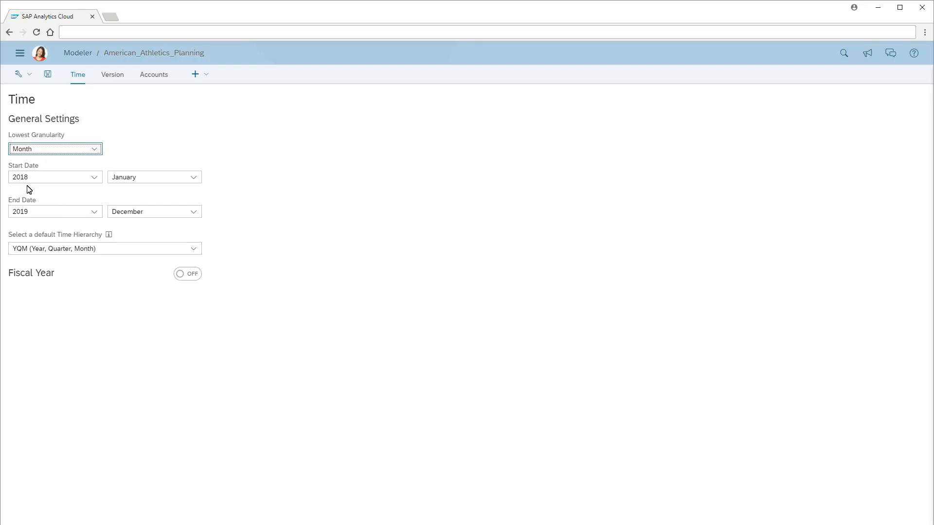
left_click(94, 178)
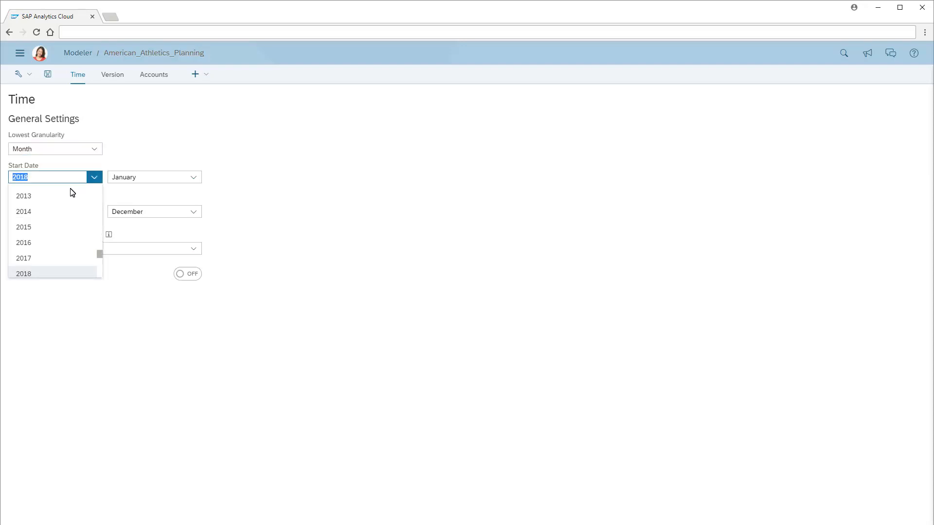
left_click(24, 213)
left_click(193, 177)
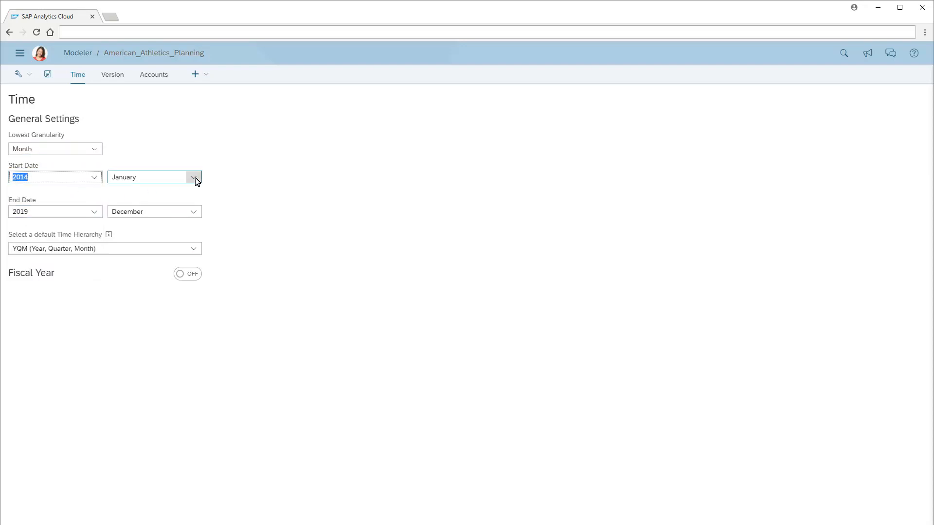
left_click(123, 269)
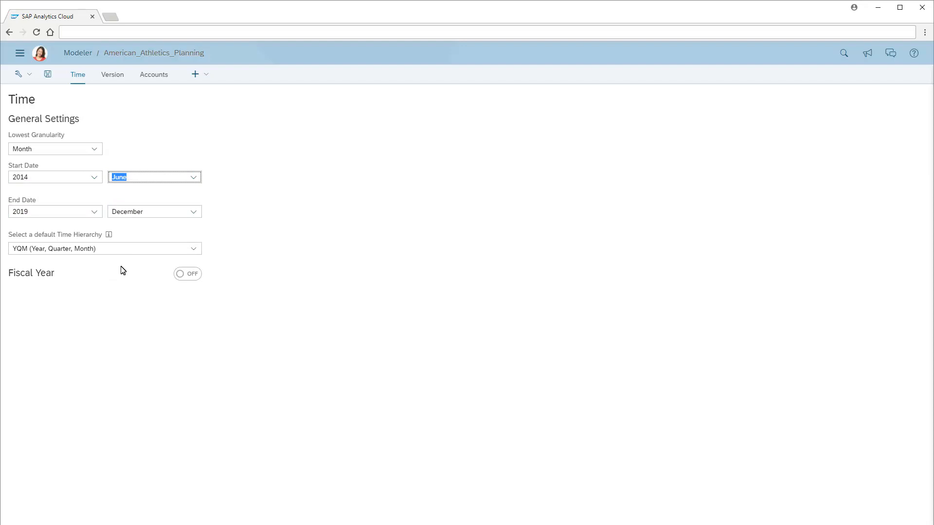
left_click(96, 213)
left_click(27, 255)
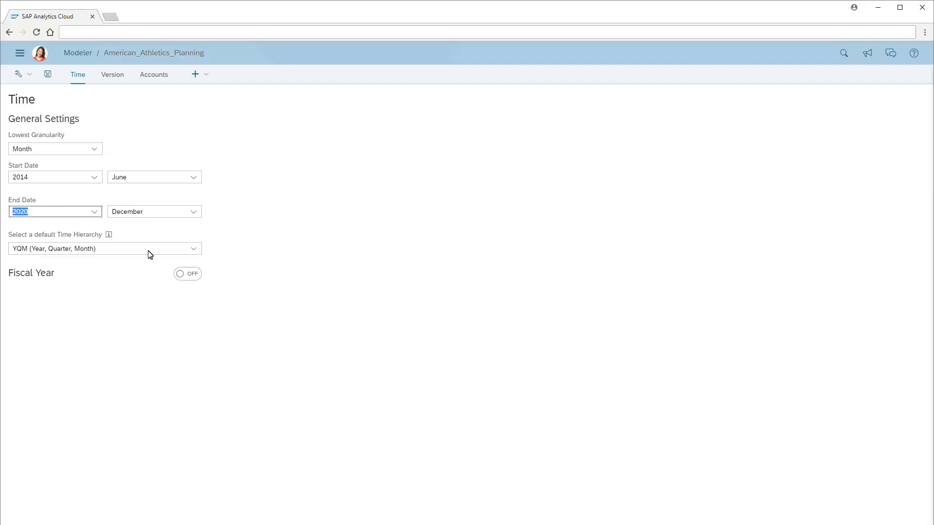
Step: Keep YQM (Year, Quarter, Month) as the default time hierarchy, and switch Fiscal Year on and back off
left_click(193, 248)
left_click(61, 263)
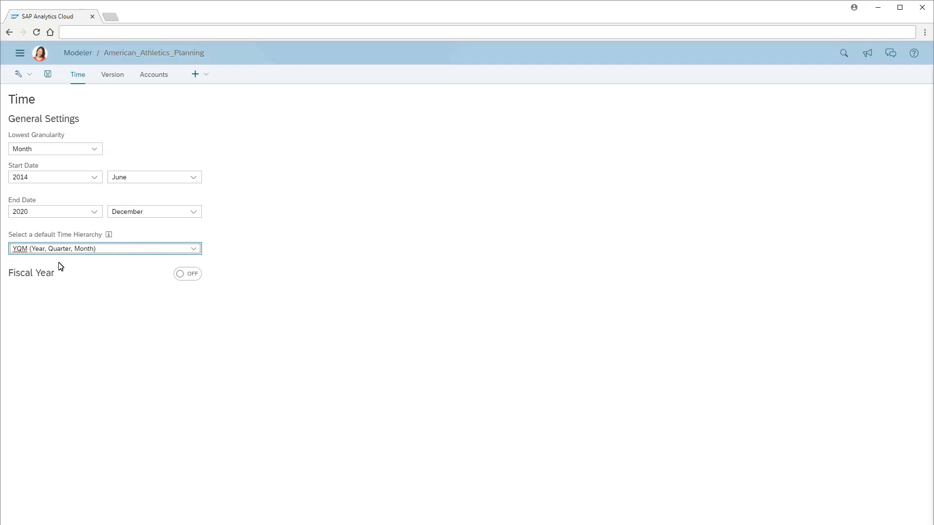
left_click(193, 274)
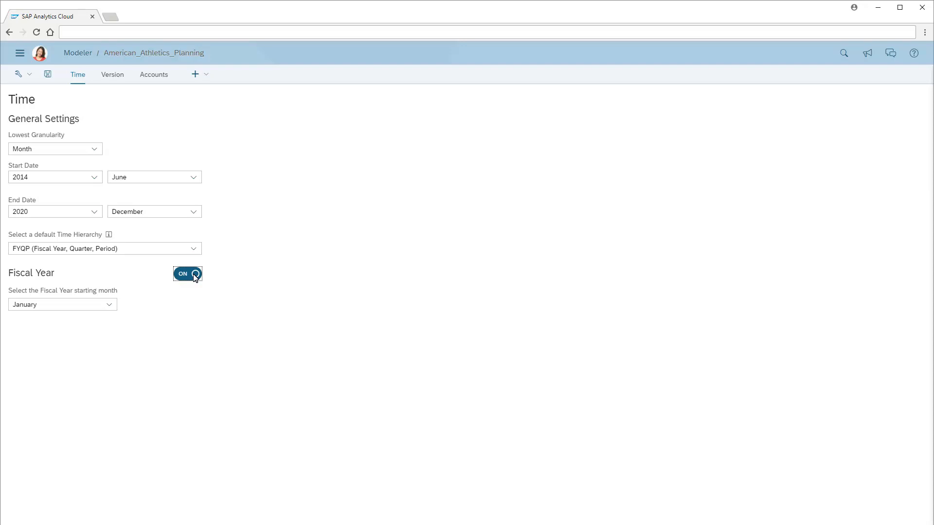
left_click(184, 274)
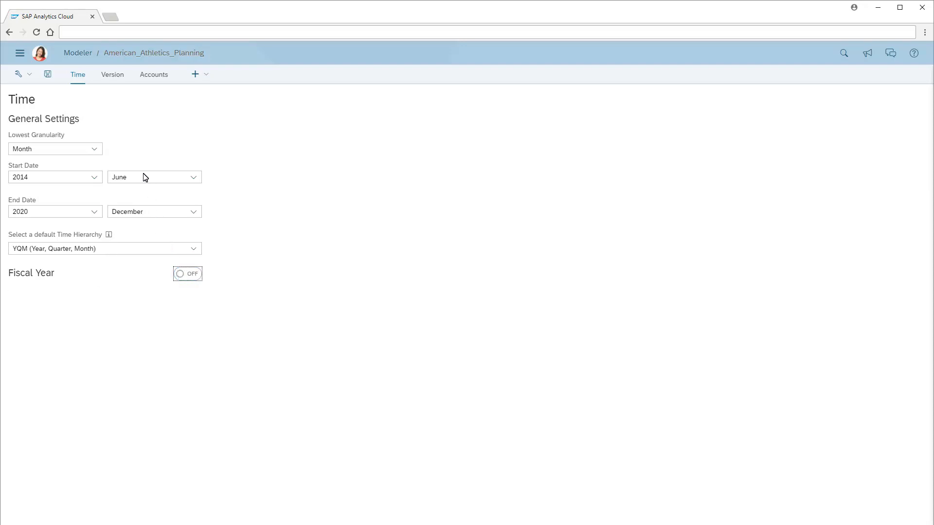
Step: View the version dimension and create a new private dimension of type Account named Account
left_click(113, 78)
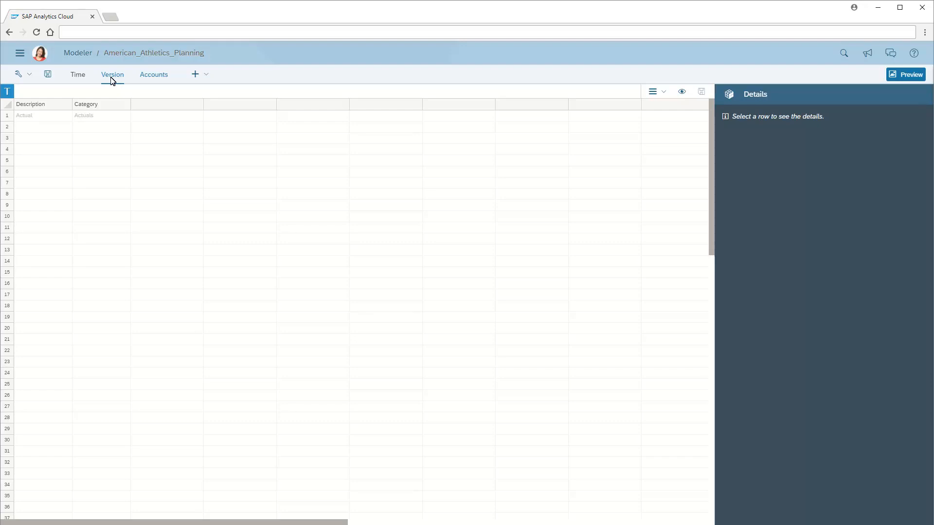
left_click(154, 77)
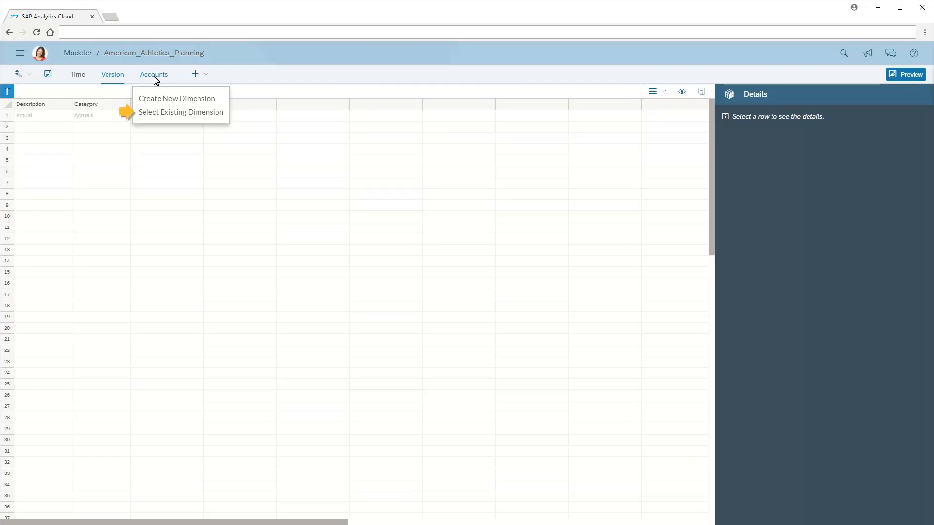
left_click(173, 99)
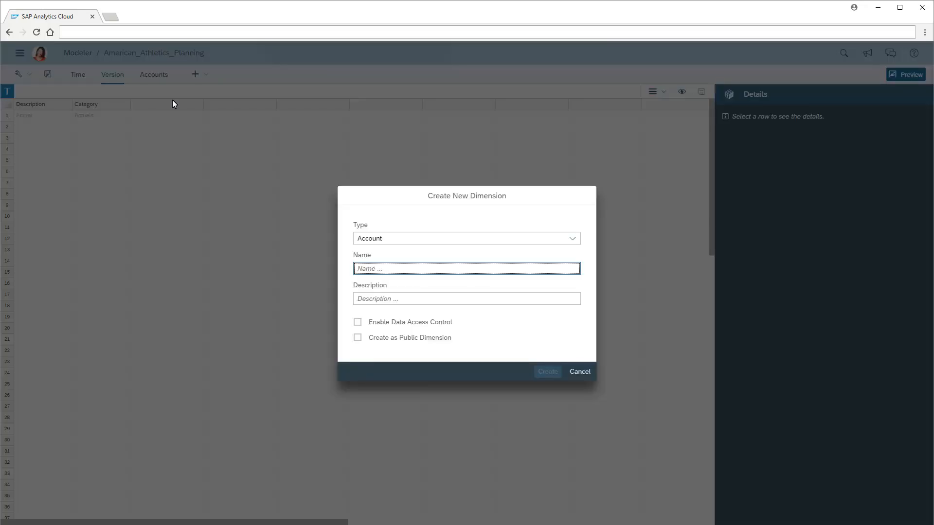
left_click(356, 271)
type("Account")
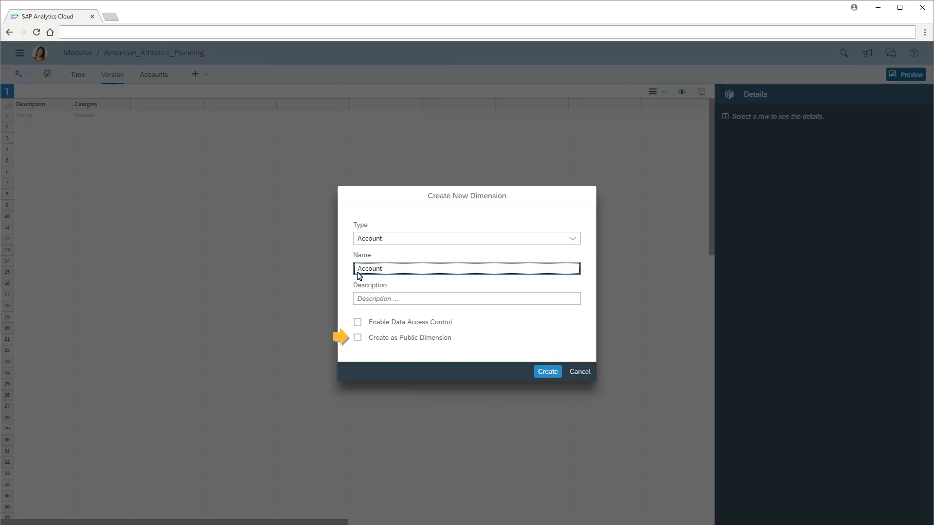
left_click(547, 372)
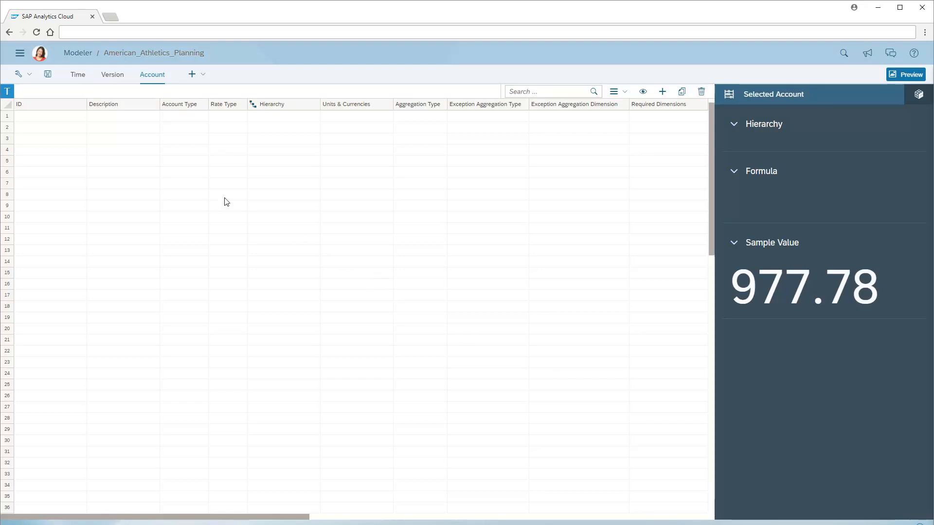
Step: Paste the account IDs and descriptions into the Account dimension and assign the INC and EXP account types
left_click(46, 102)
key("ctrl+v")
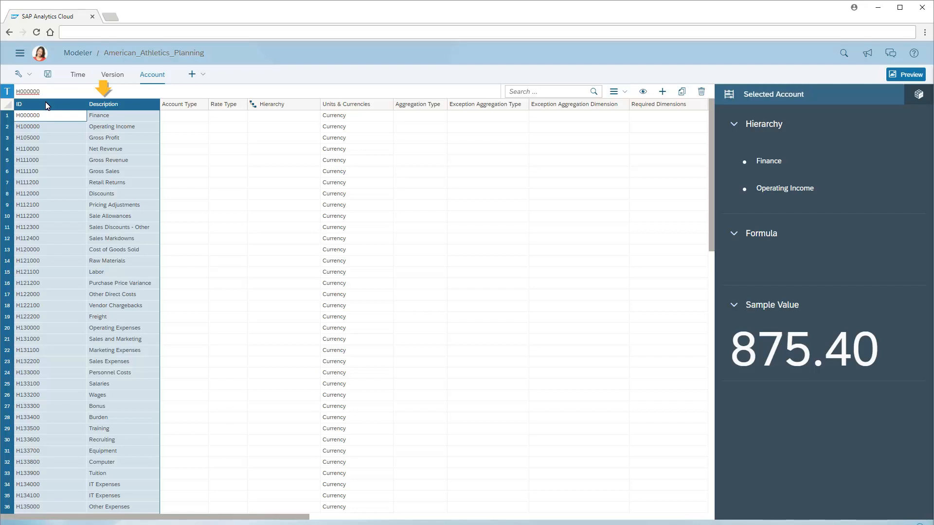
left_click(189, 120)
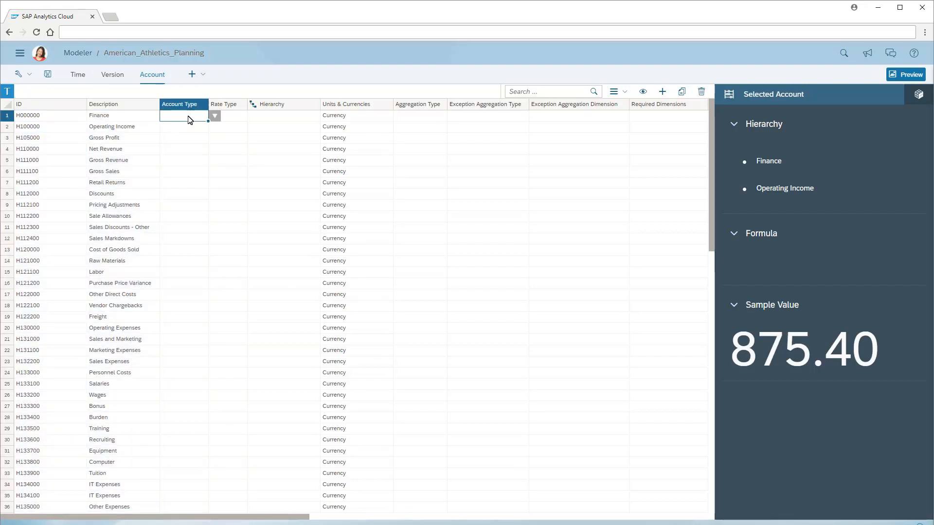
left_click(215, 117)
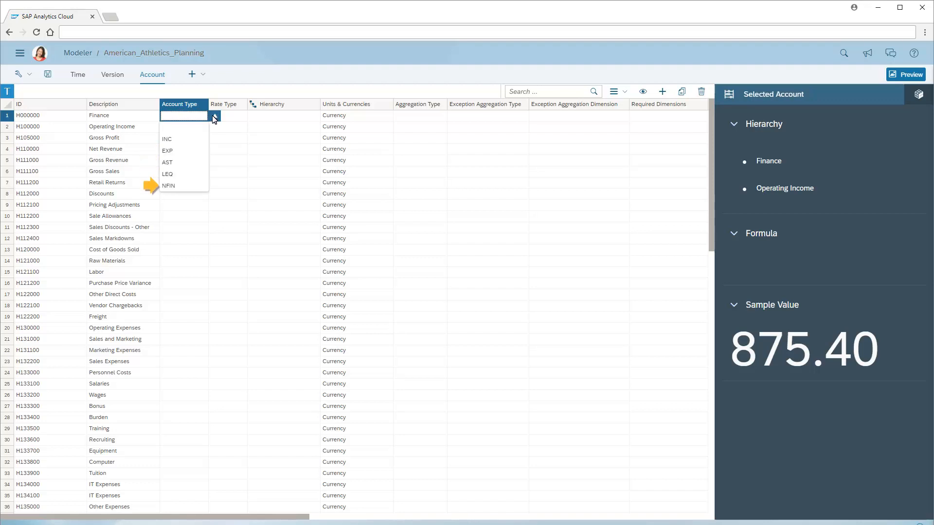
left_click(184, 108)
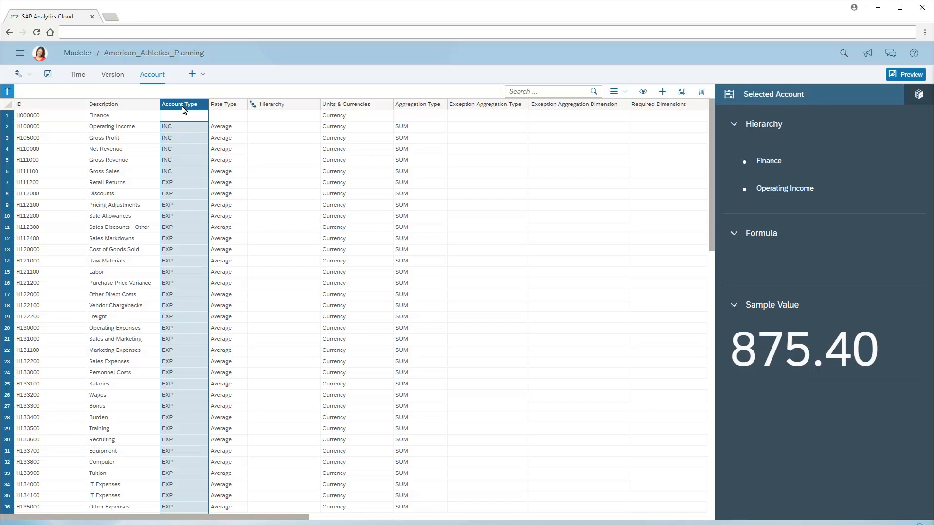
Step: Fill the account Hierarchy column with parent account IDs and expand All Accounts in the account information to review the structure
left_click(270, 108)
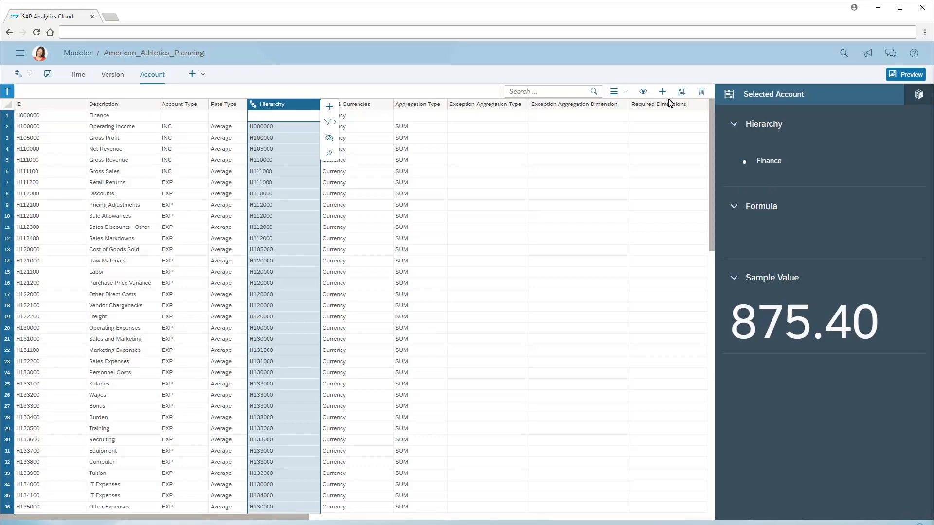
left_click(918, 97)
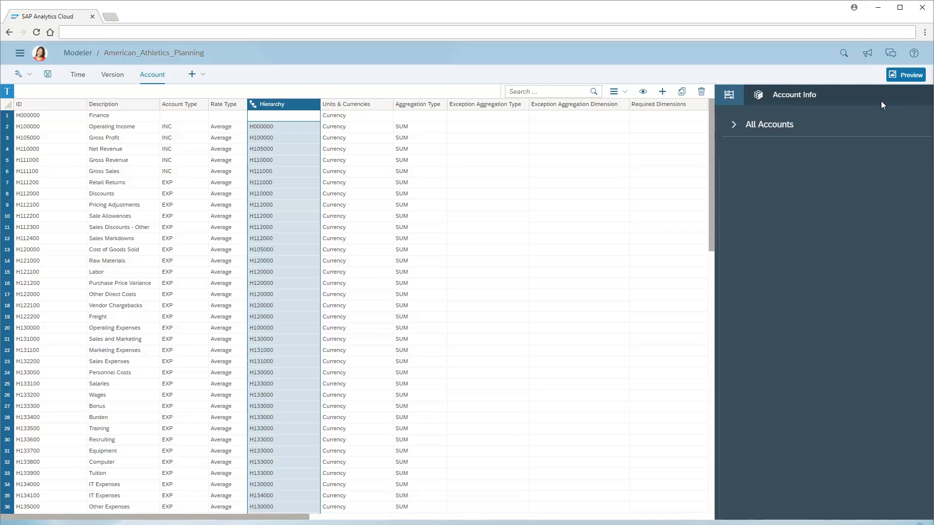
left_click(733, 124)
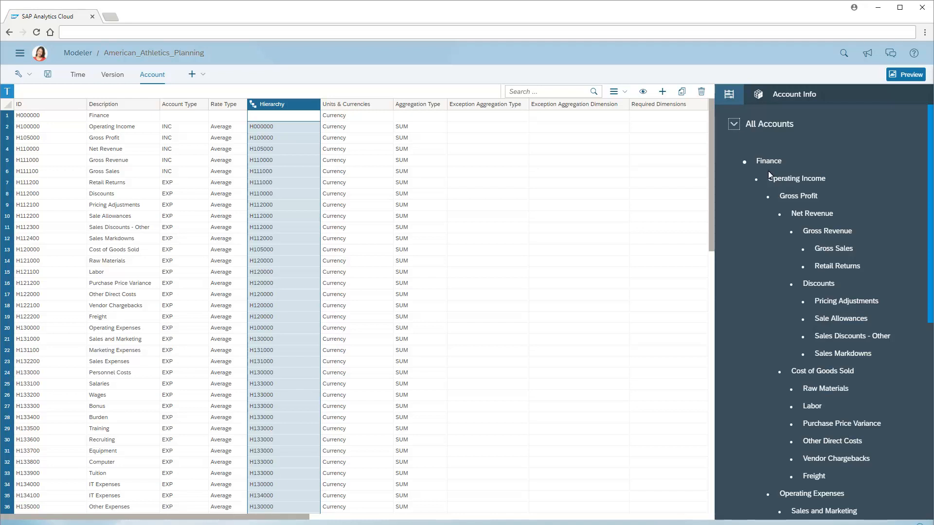
left_click_drag(839, 264, 858, 245)
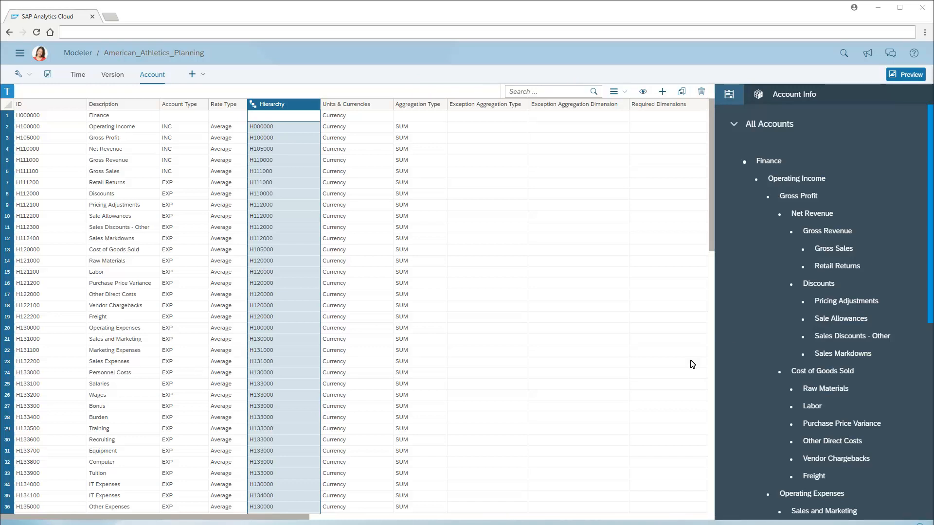
left_click(474, 518)
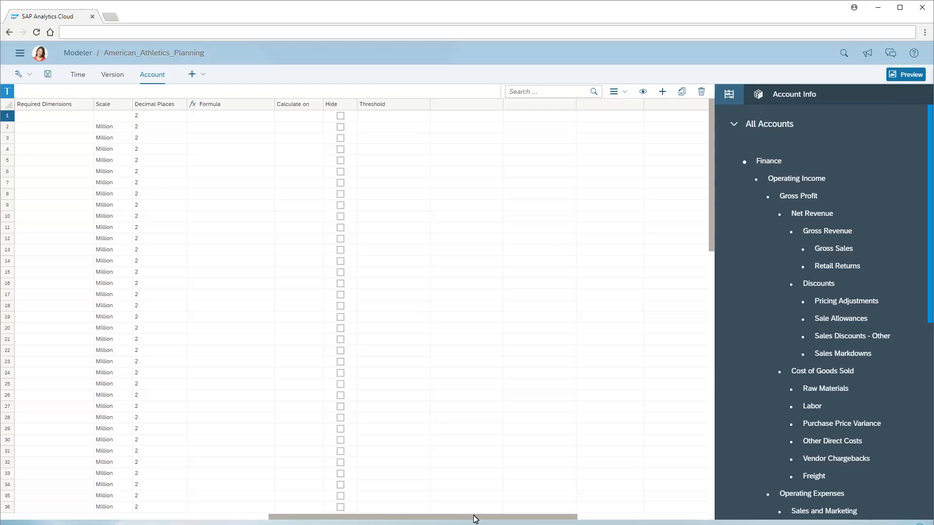
Step: Create a new private dimension of type Organization named Region
left_click(203, 76)
left_click(201, 87)
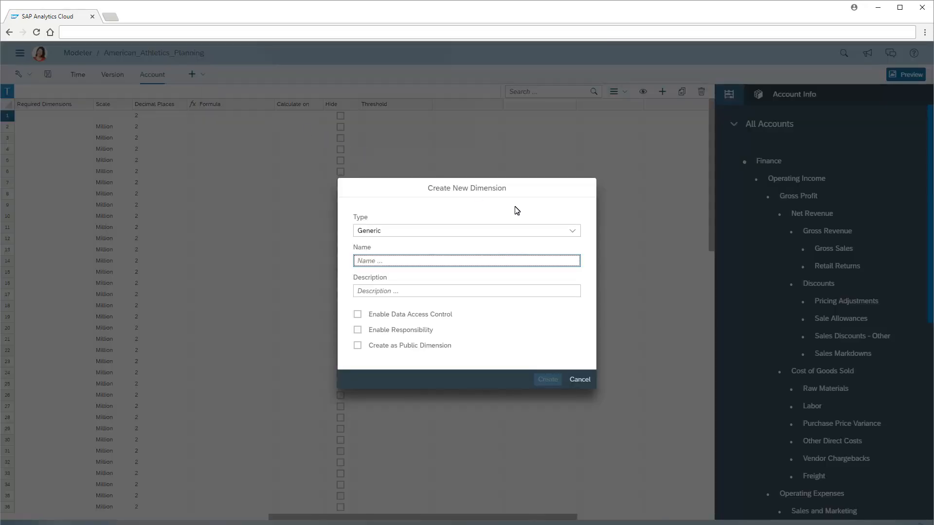
left_click(573, 231)
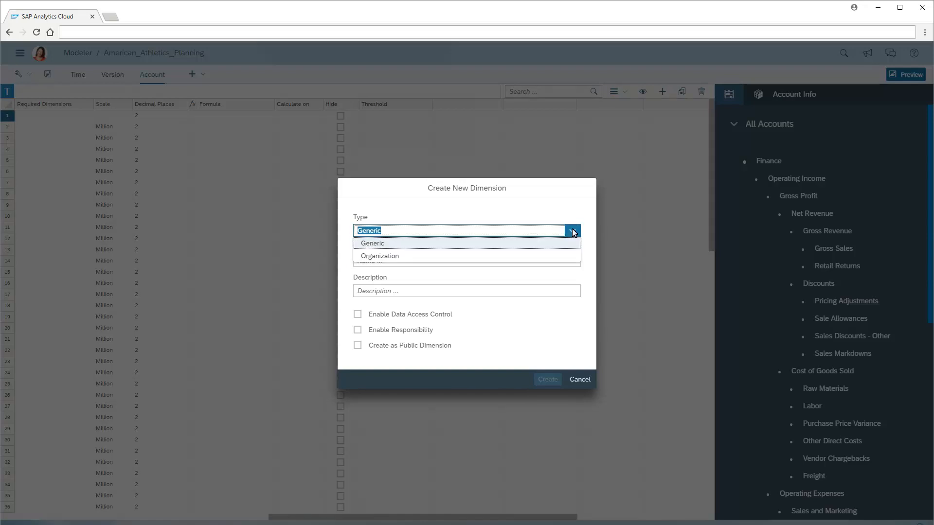
left_click(378, 256)
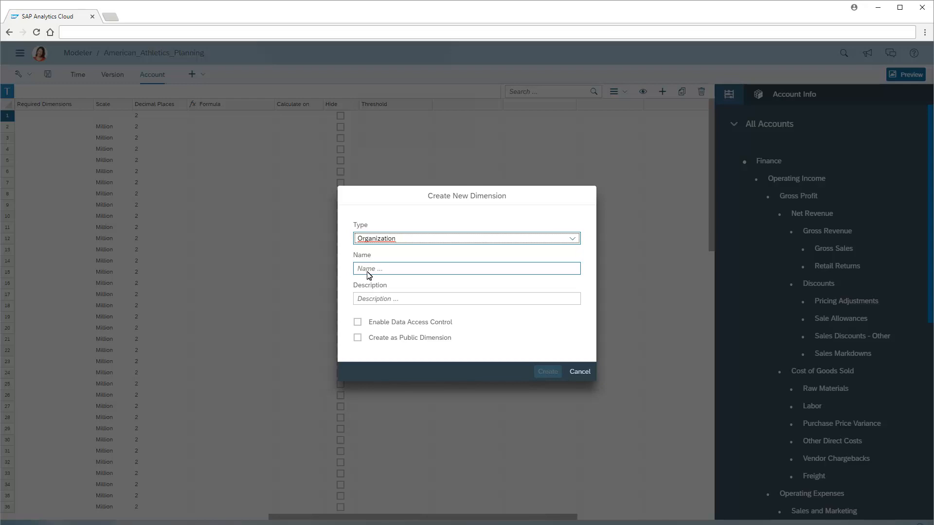
left_click(370, 271)
type("Region")
left_click(547, 371)
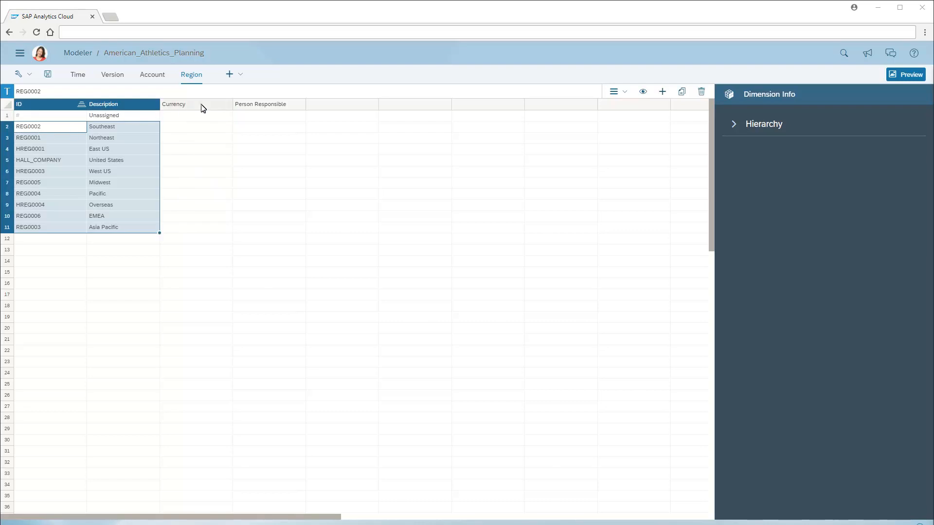
Step: Fill the Region dimension with the regional members and their USD, EUR and CNY currencies, and save the model
left_click(203, 108)
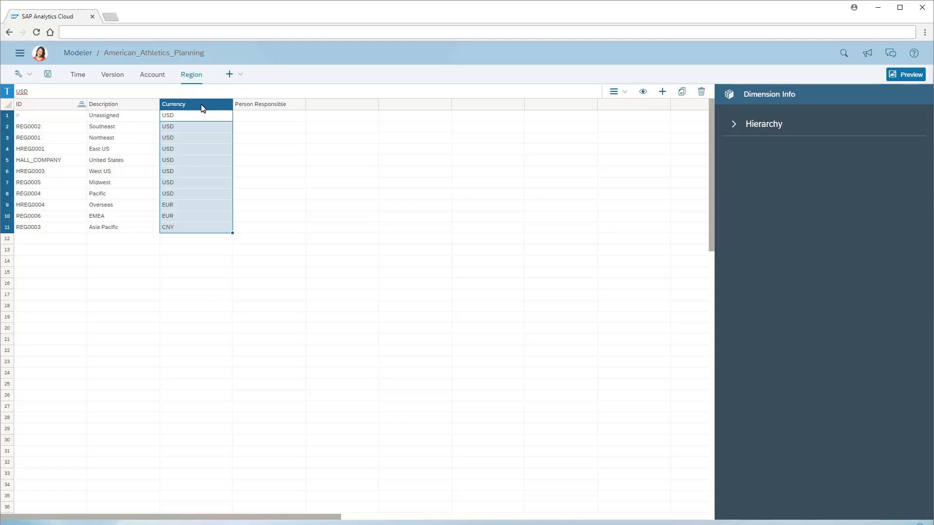
left_click(47, 75)
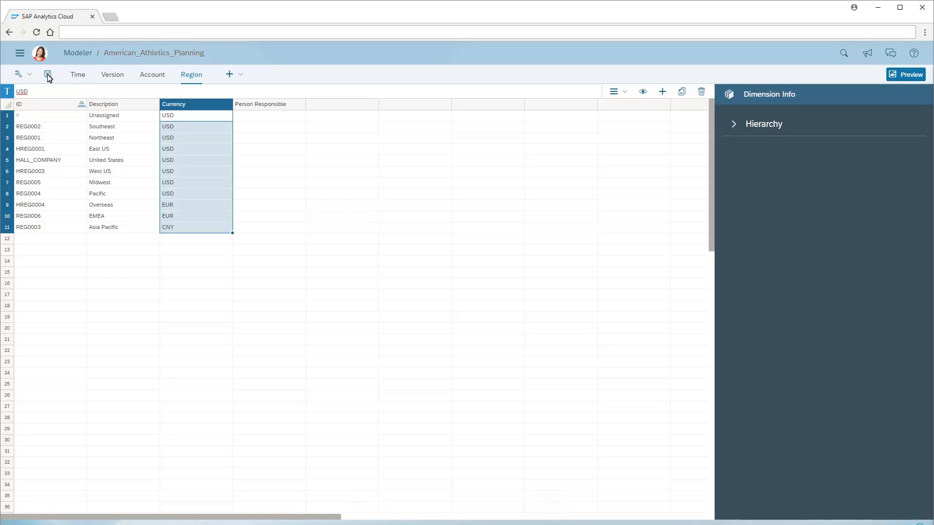